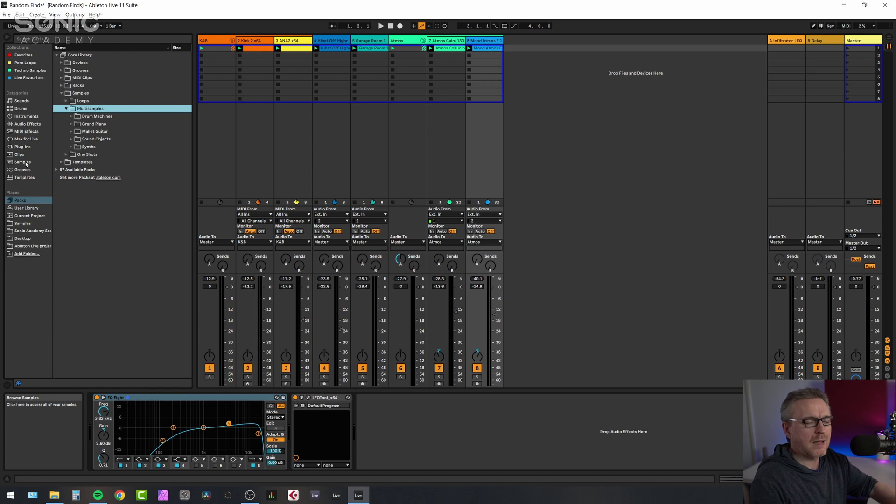
- Preview FX Synth Chord Dmin.aif and FX Ring Blipp.wav from the library's Samples, then solo the K&B track
click(22, 162)
scroll(89, 268, down, 10)
click(92, 275)
click(84, 221)
click(91, 276)
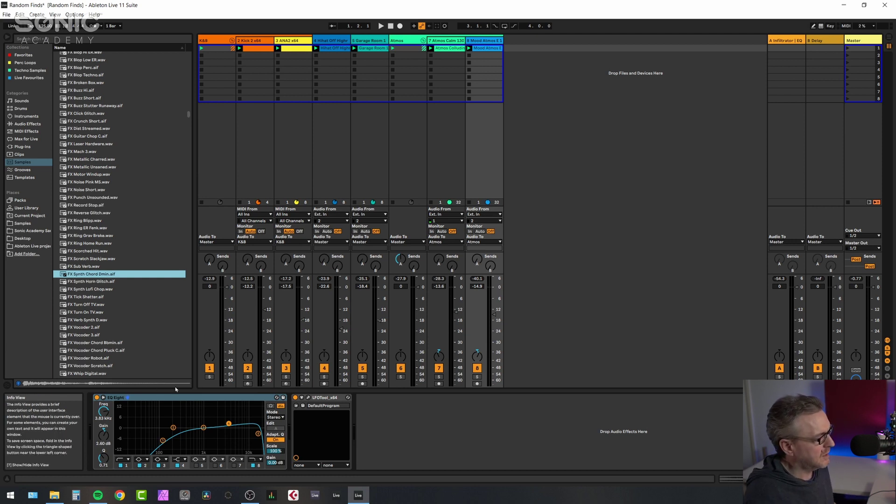
click(209, 377)
- Play the soloed K&B track, then move the solo to track 7 and play again
key(space)
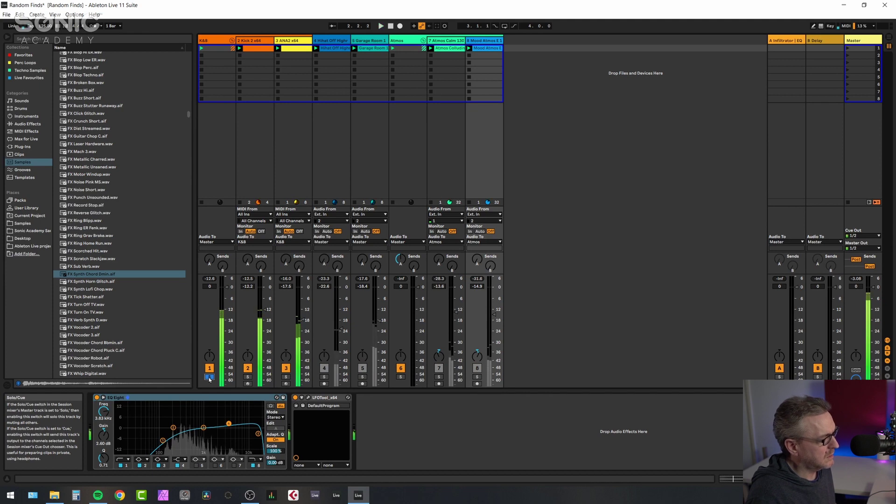
click(209, 377)
key(space)
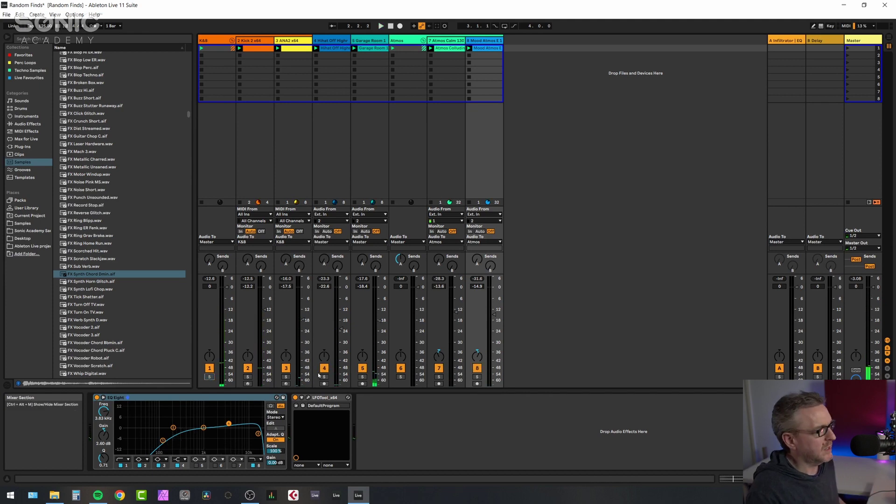
click(438, 378)
key(space)
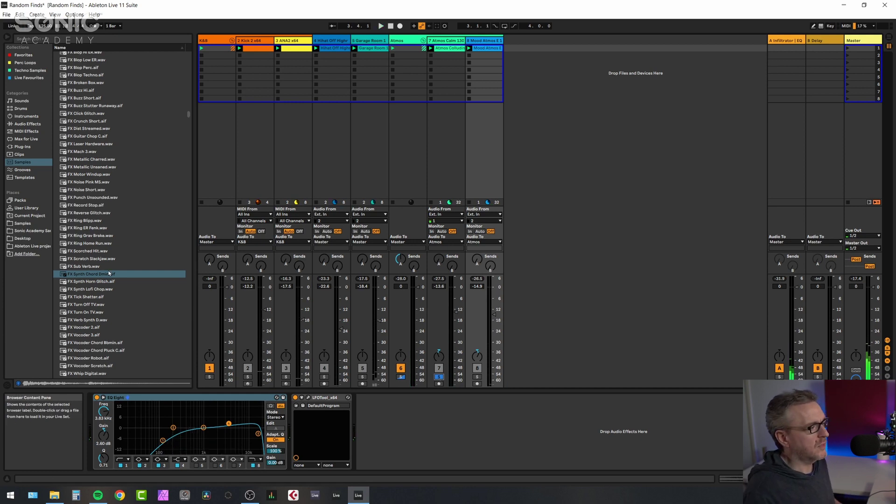
- Audition track 4 soloed from the beginning, then solo only the Garage Room track
click(324, 377)
key(space)
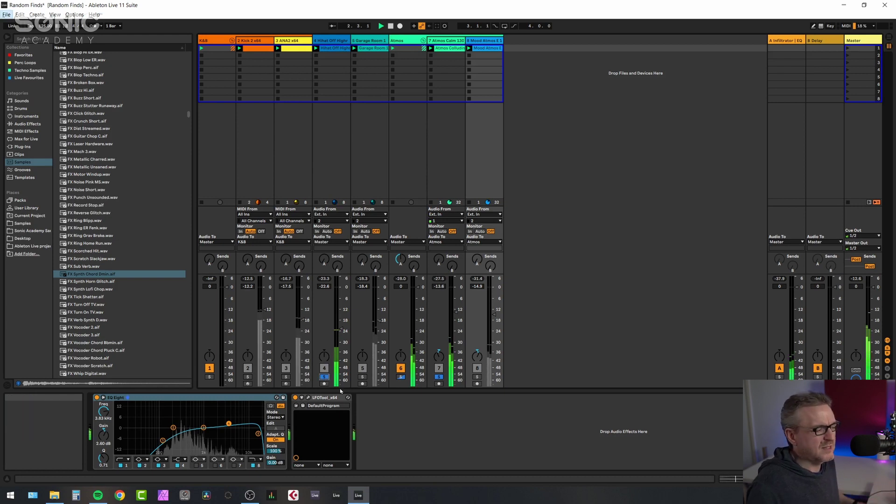
key(alt+space)
key(Escape)
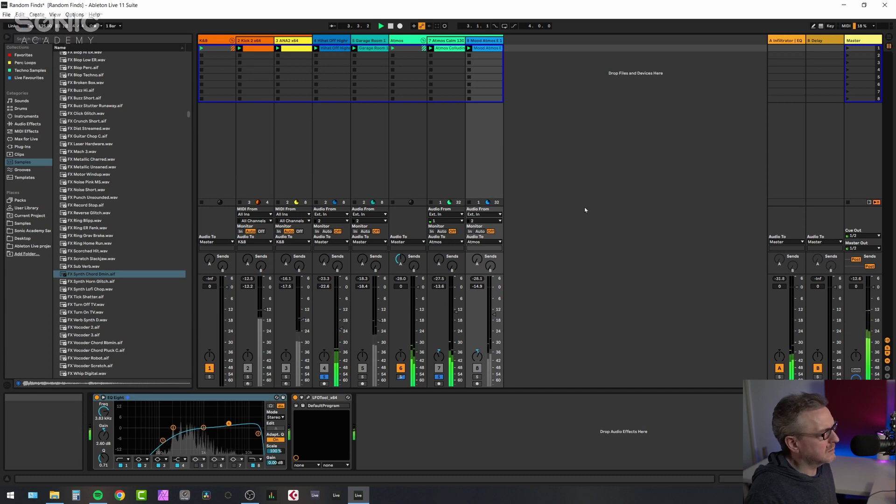
click(362, 377)
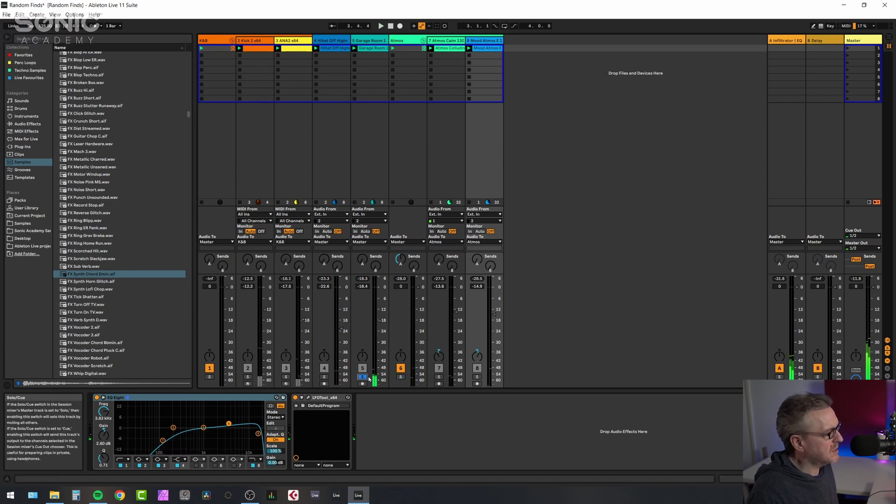
- Bypass the Garage Room track's Infiltrator rack and play the session from the top to hear it
click(369, 40)
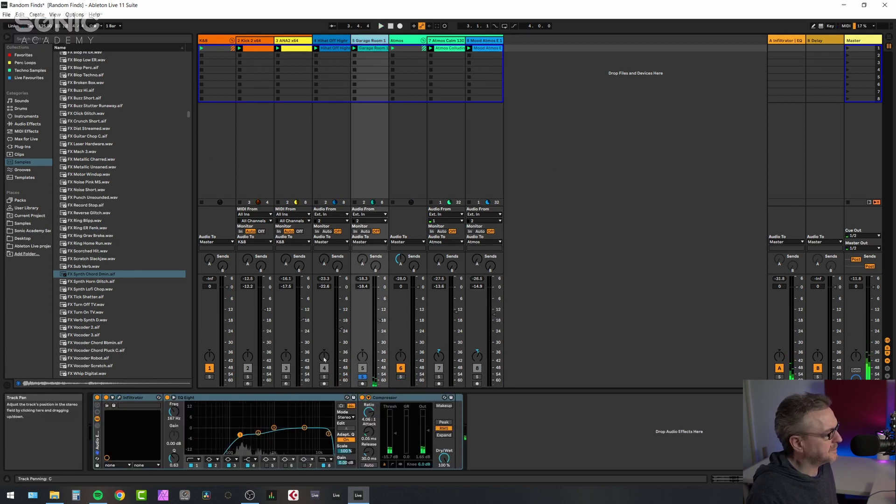
click(97, 398)
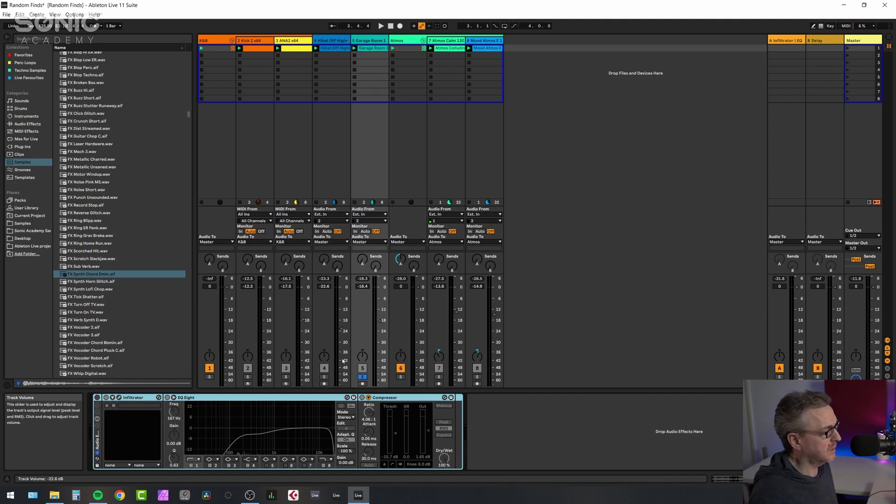
key(space)
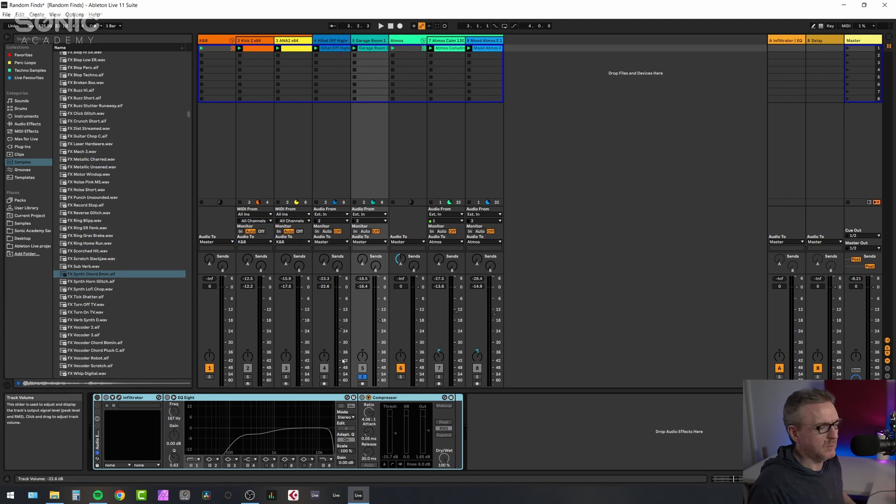
key(space)
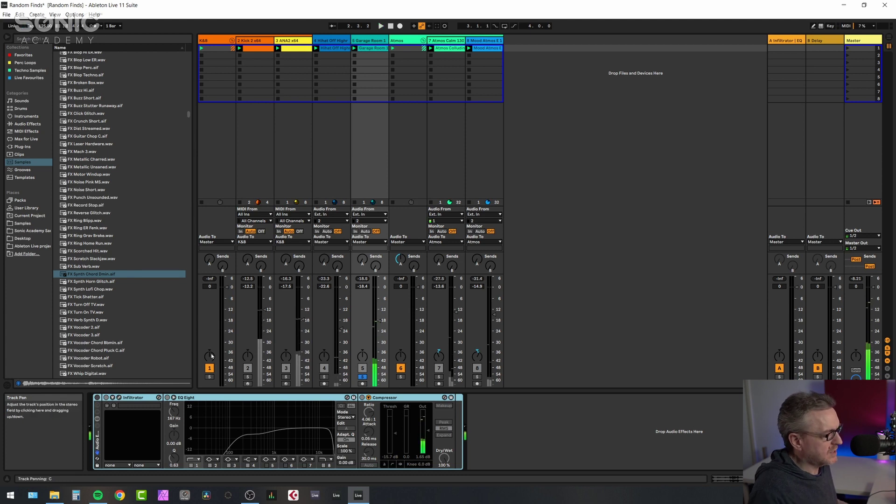
- Solo K&B and track 2 alongside Garage Room and open the Infiltrator plug-in window
click(209, 376)
click(248, 377)
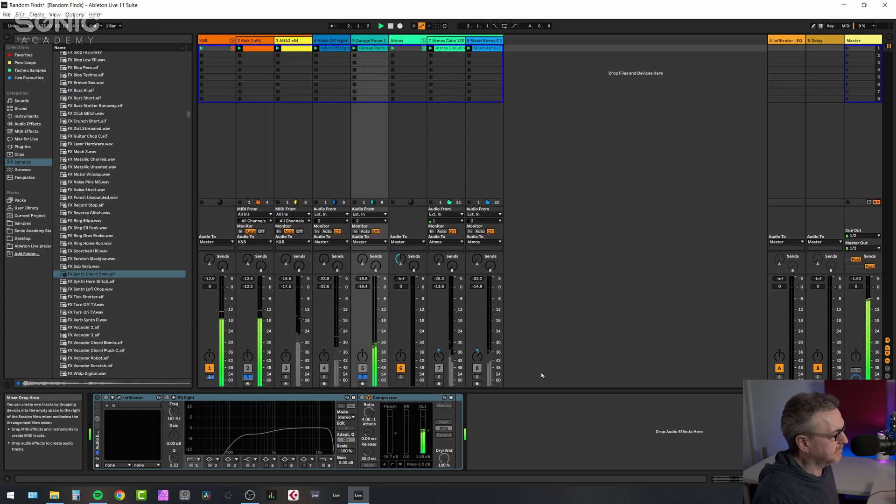
click(119, 399)
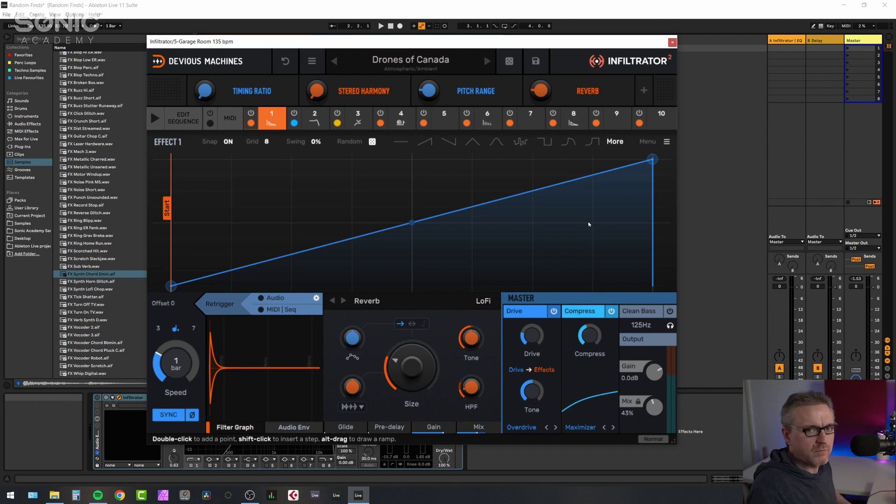
- Close the Infiltrator plug-in window and resume playback
click(672, 42)
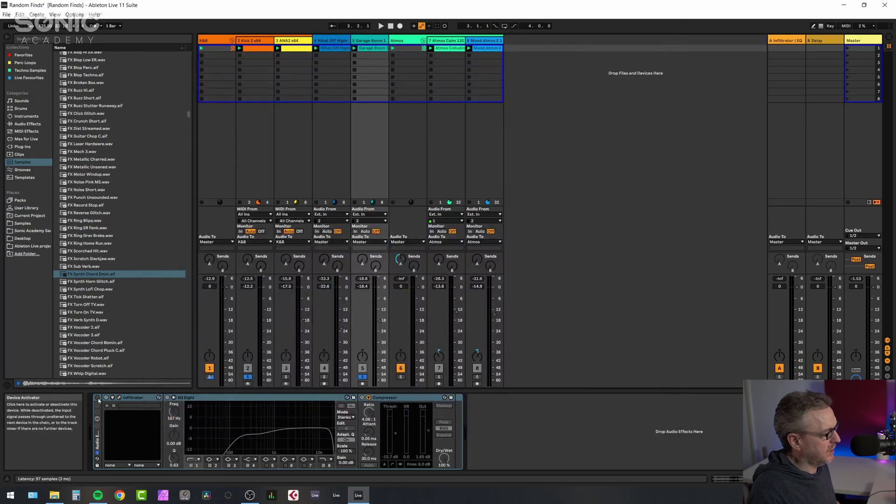
key(space)
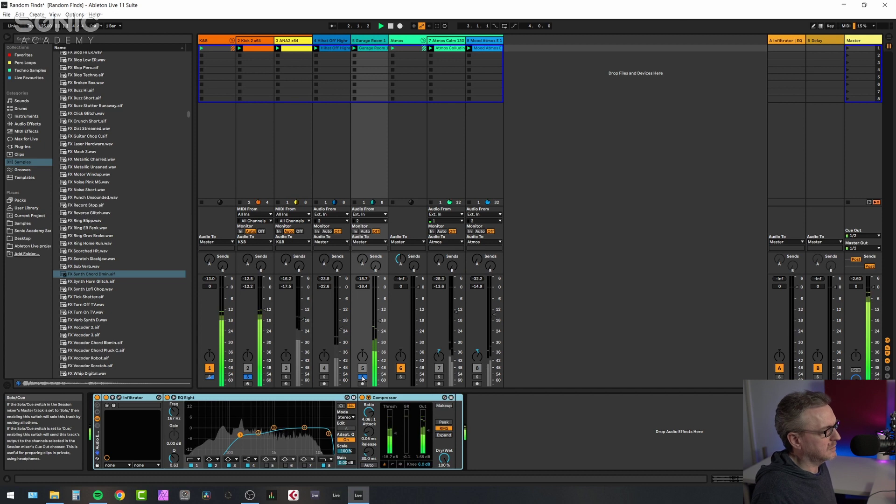
- Solo tracks 7 and 8, then show track 8's Mood Atmos E 130 bpm clip in Clip View
click(439, 377)
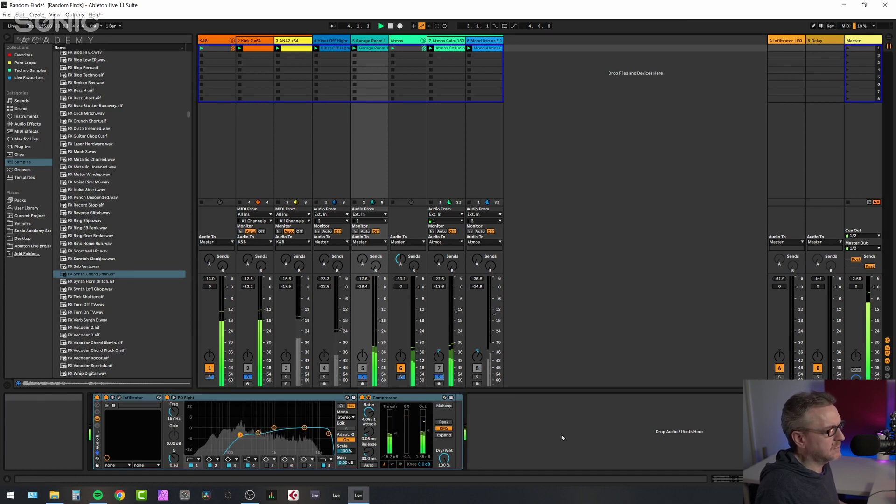
click(476, 378)
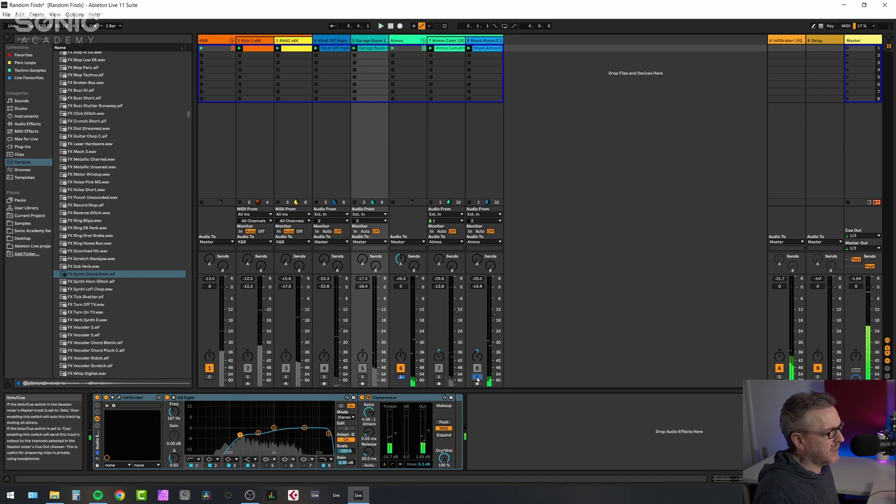
click(477, 377)
click(476, 377)
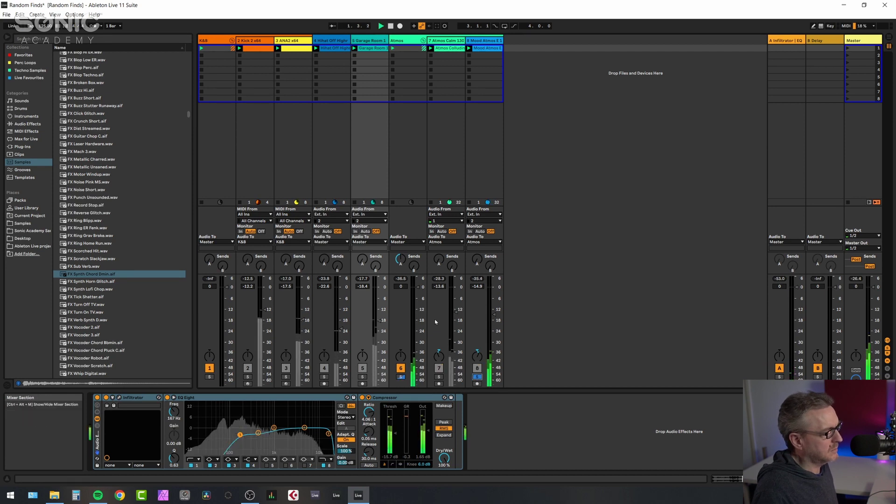
click(484, 40)
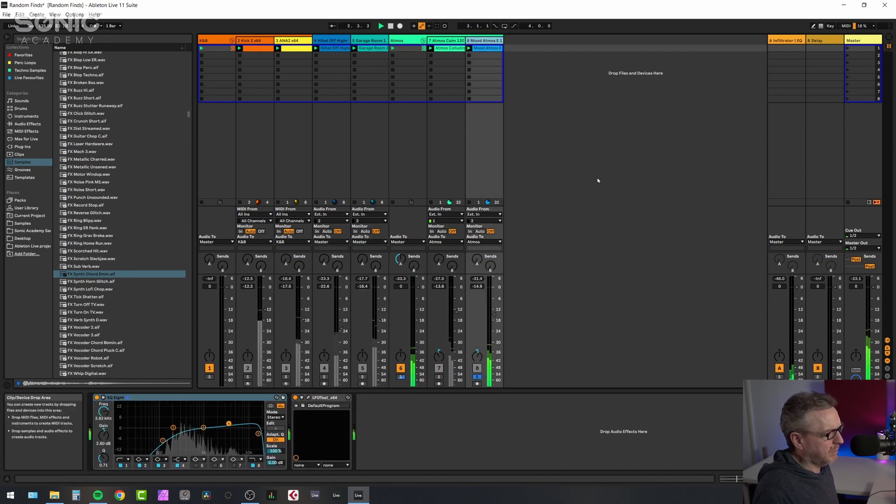
click(102, 384)
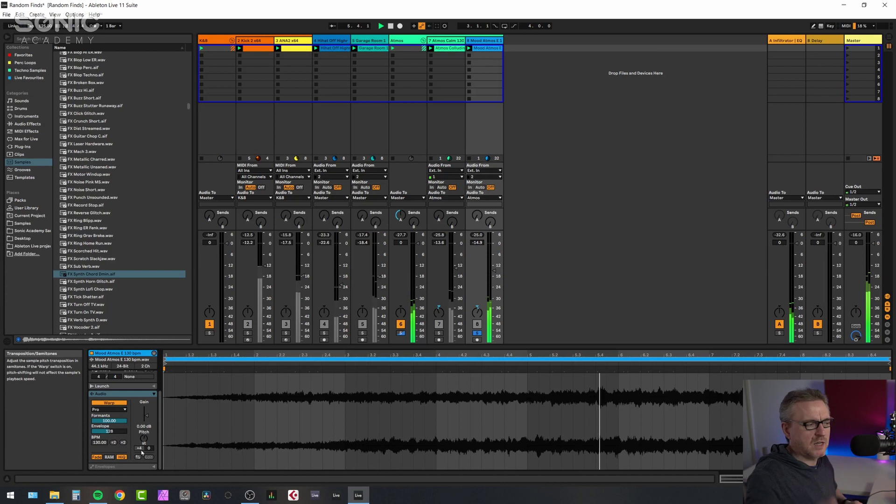
- Solo the Atmos track alone, then select an empty Atmos slot and the Infiltrator return track
click(439, 332)
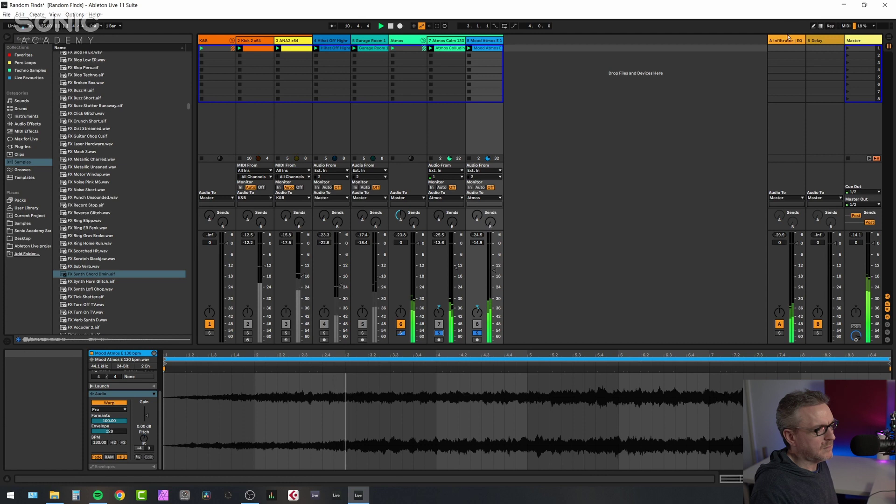
click(400, 333)
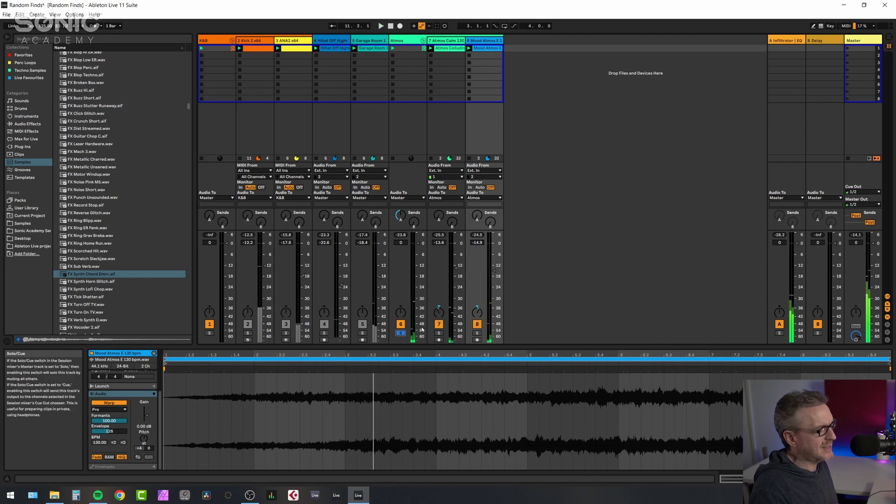
click(399, 67)
click(784, 41)
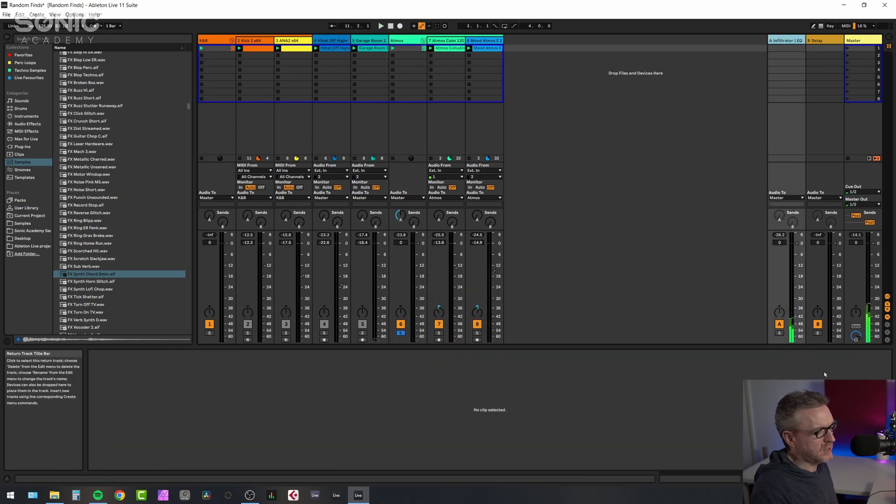
- Show Return A's device chain, then open and close its Infiltrator plug-in window
key(shift+Tab)
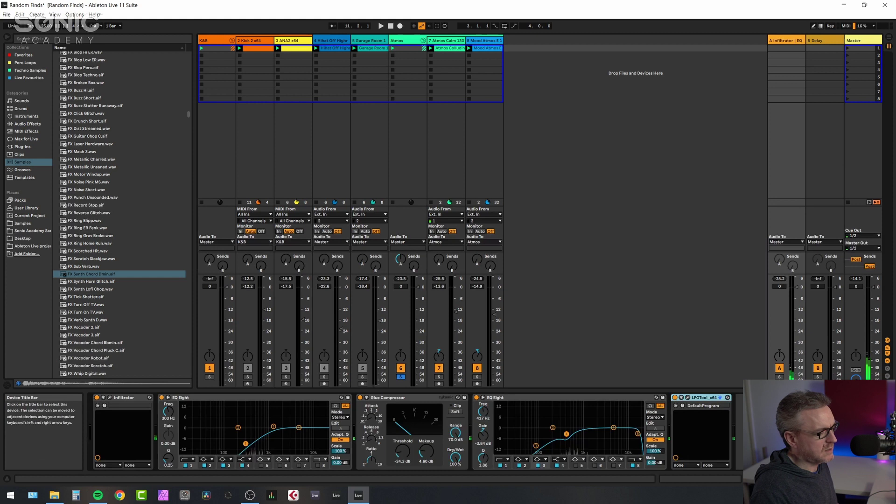
click(108, 400)
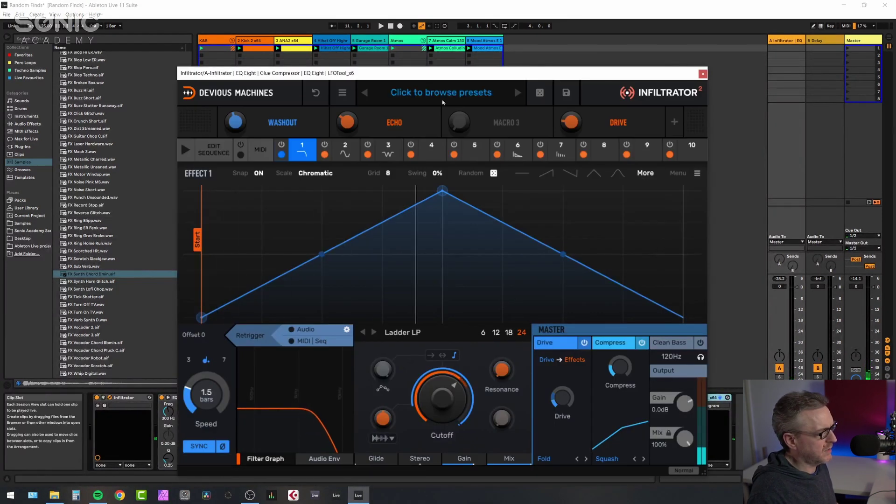
key(ctrl+alt+p)
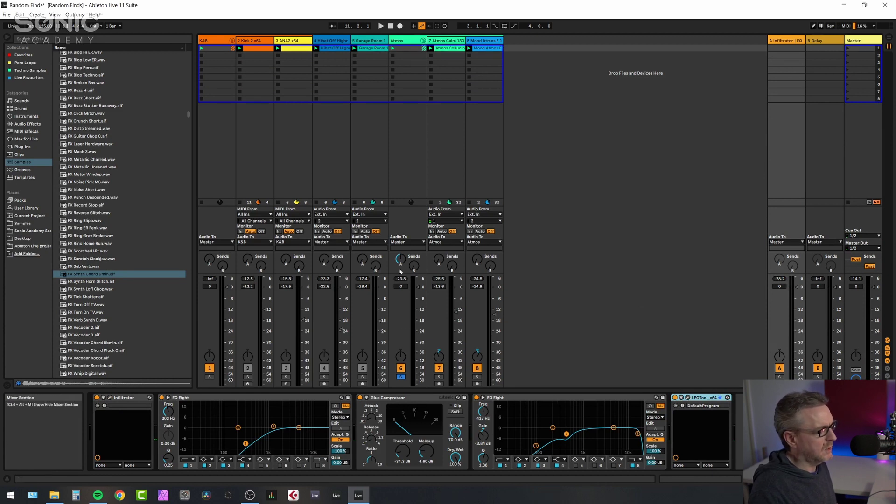
- Solo the Infiltrator return, then play, stop and restart the session from the start
click(779, 376)
key(space)
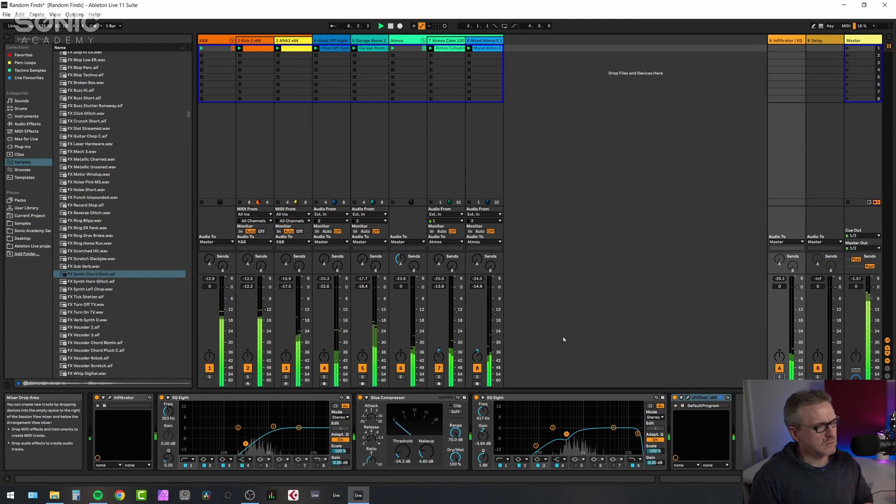
key(space)
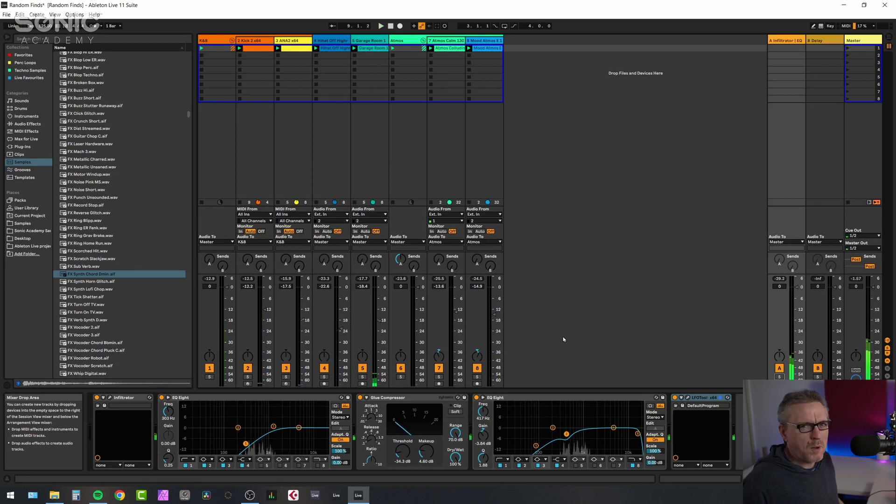
key(space)
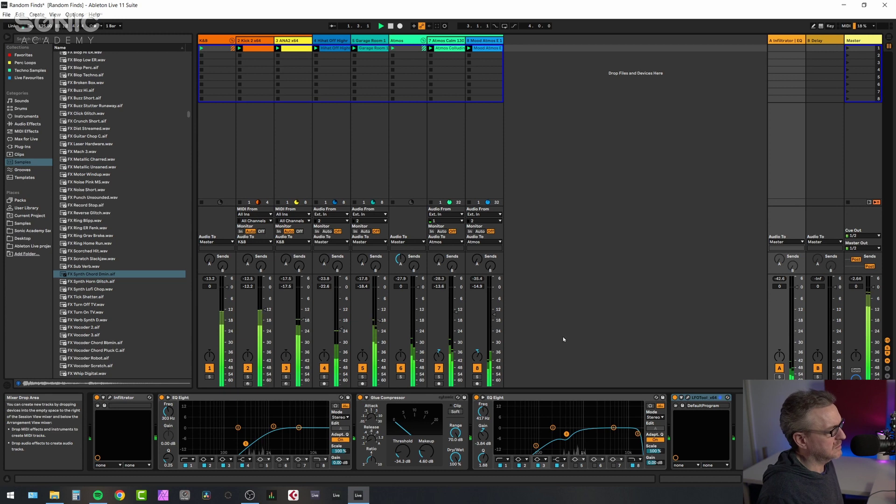